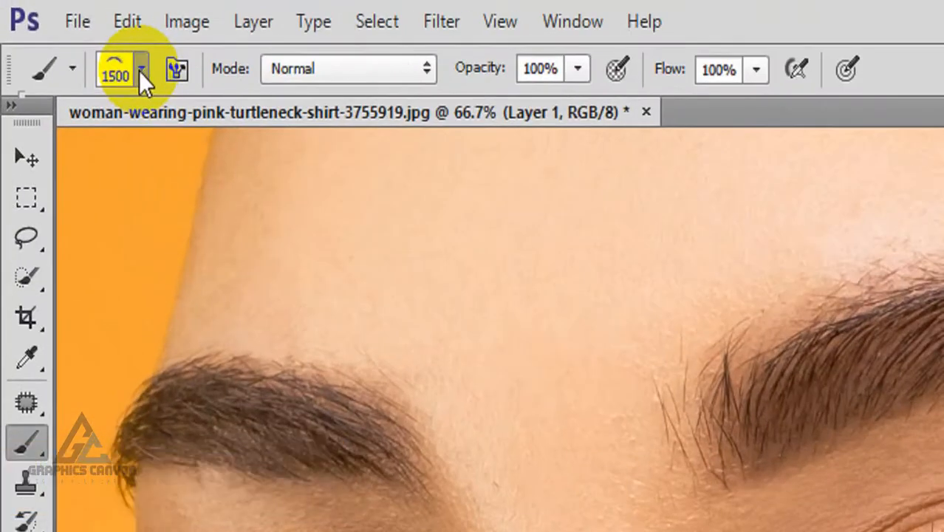
Choose the 732 px eyelash brush preset and reduce its size to 500 px.
left_click(139, 71)
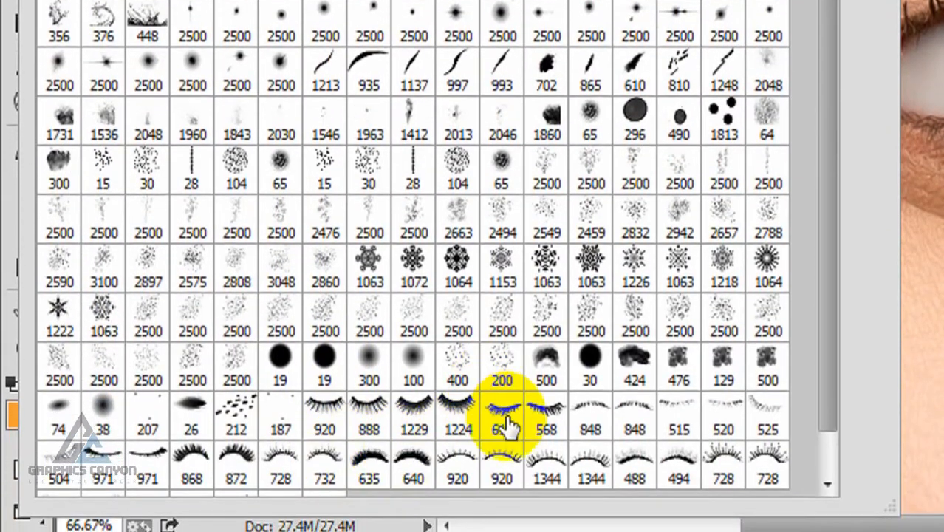
left_click(376, 473)
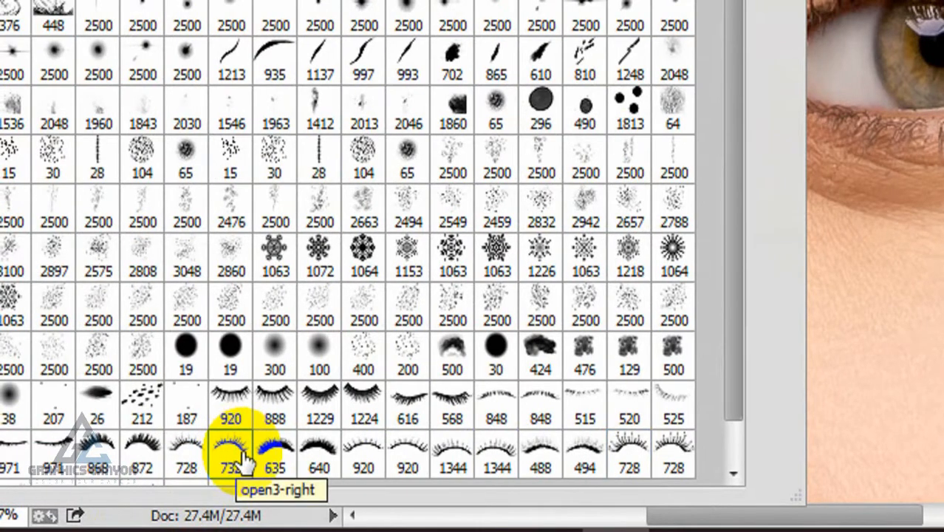
left_click(242, 457)
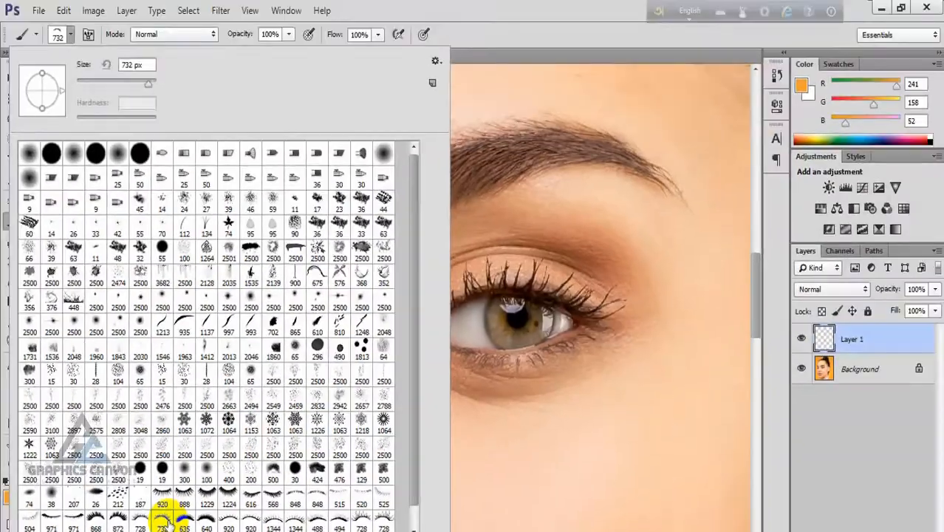
left_click(74, 32)
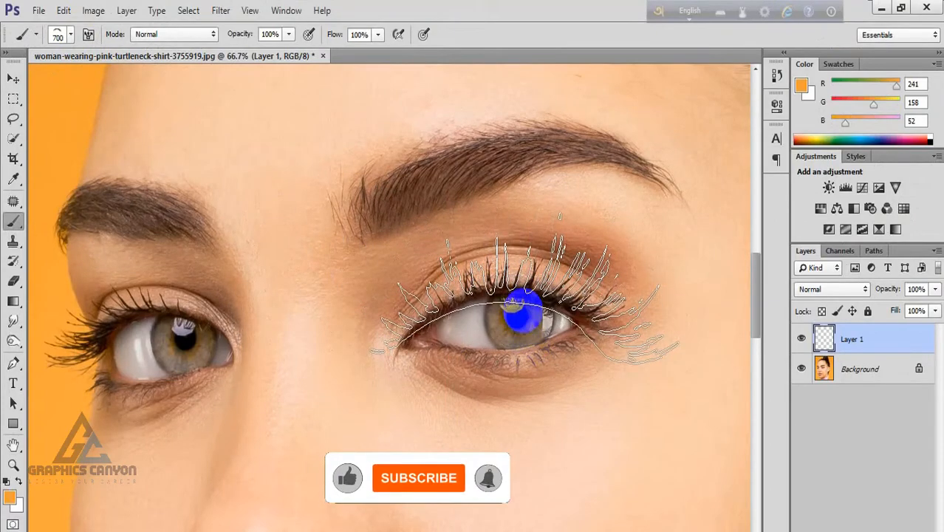
key("bracketleft")
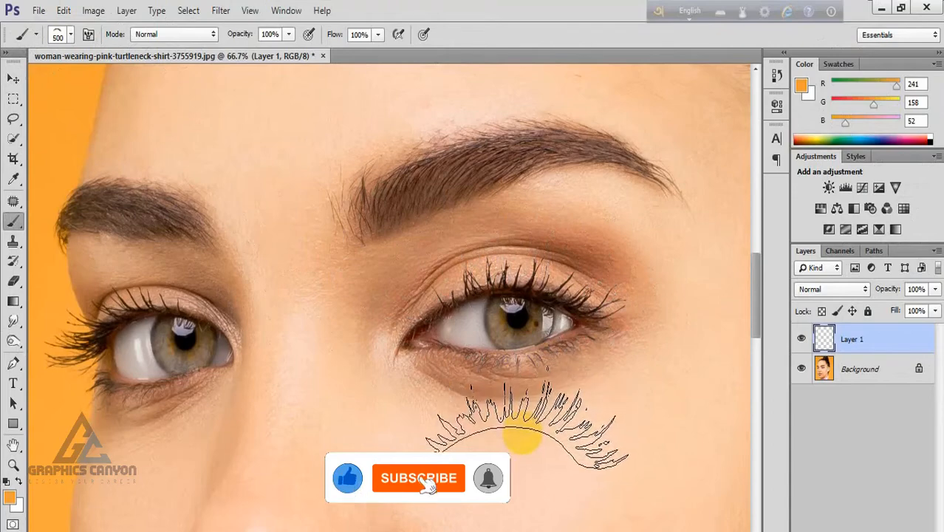
scroll(521, 414, "up", 3)
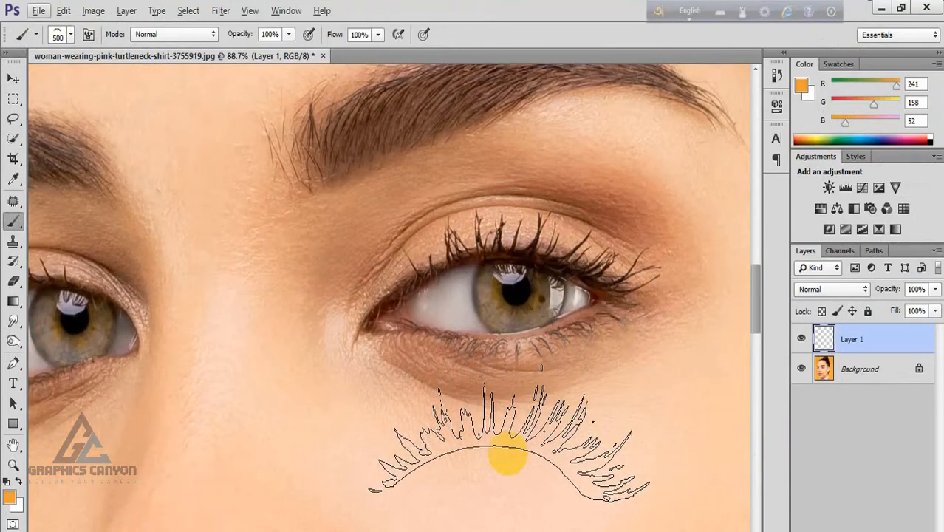
Undo a trial orange eyelash stamp and set the foreground colour to black (000000).
left_click(508, 458)
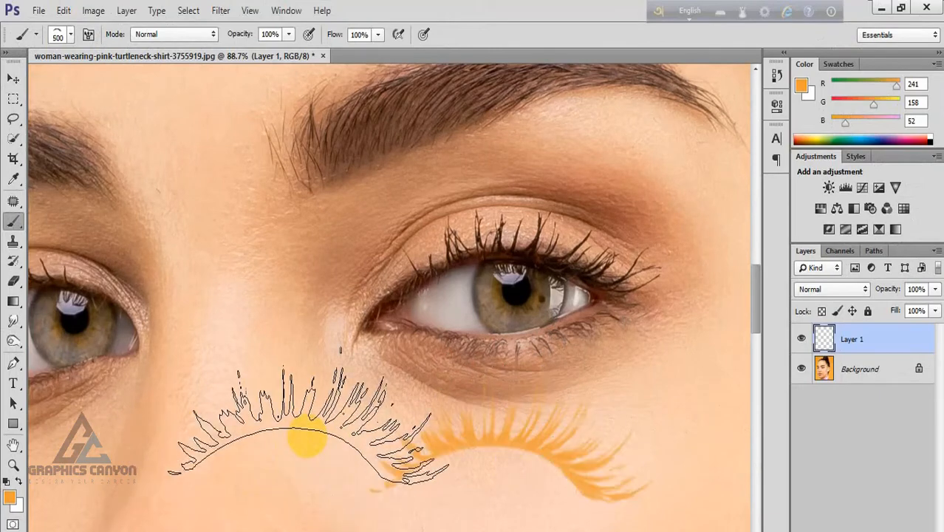
key("ctrl+z")
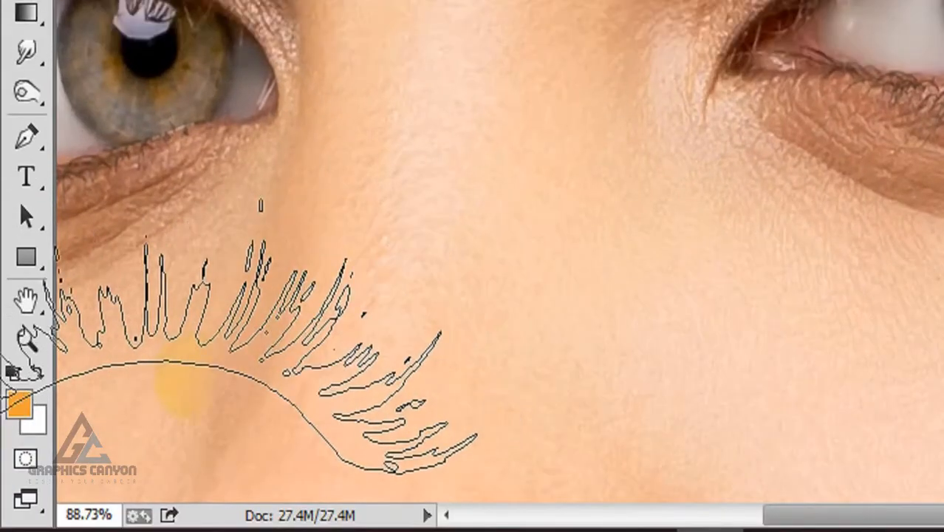
left_click(19, 406)
left_click(735, 250)
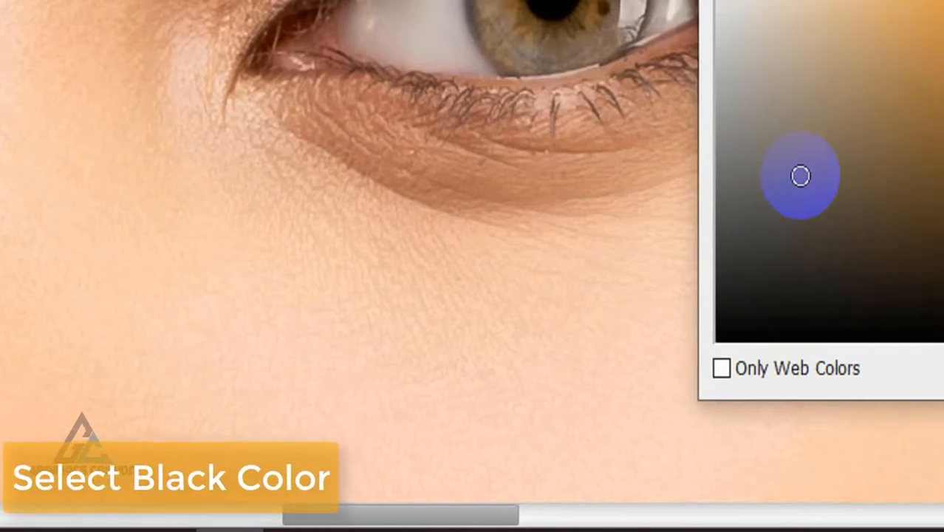
left_click_drag(712, 264, 638, 428)
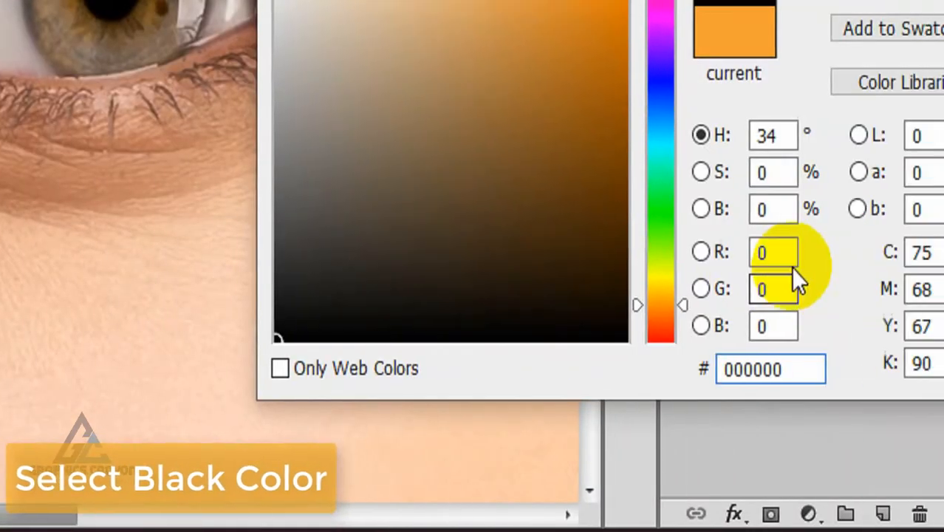
left_click_drag(763, 369, 680, 386)
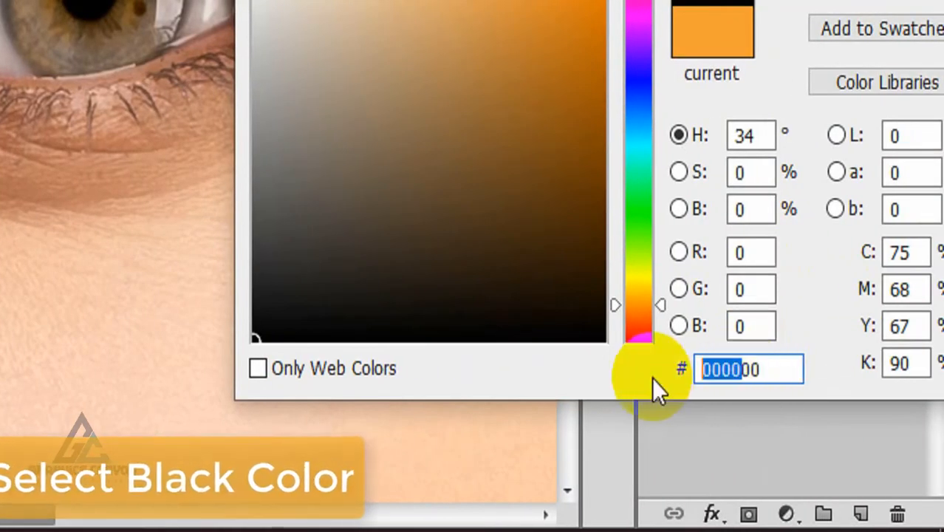
left_click_drag(770, 373, 671, 371)
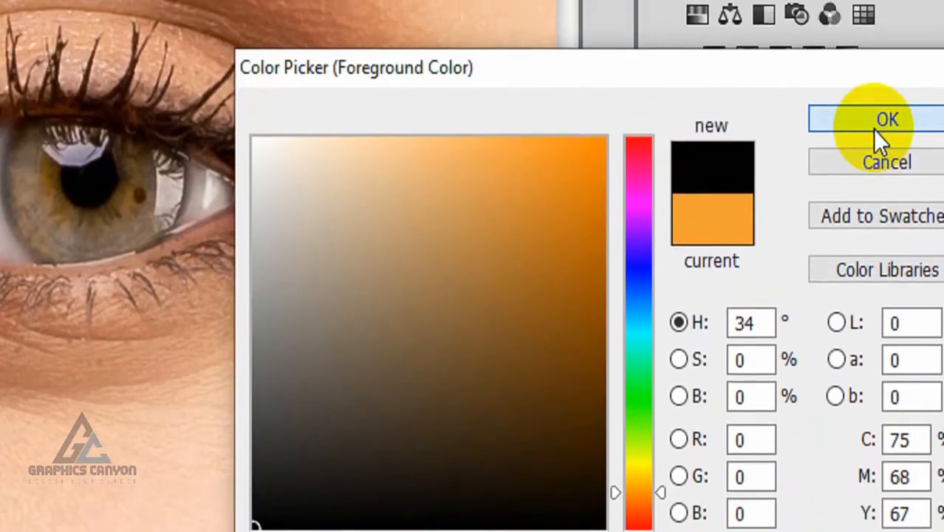
left_click(873, 130)
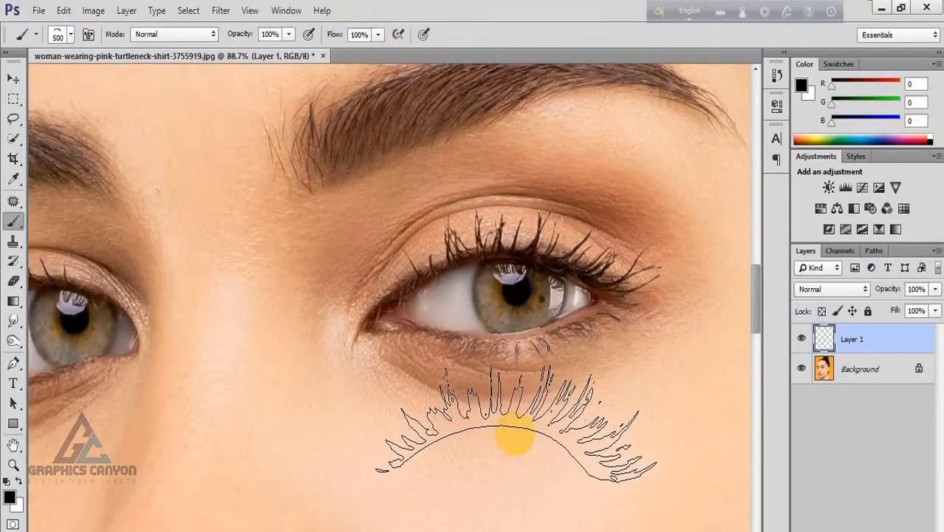
Stamp a black eyelash on Layer 1 below the larger eye and transform it to about 103% scale and -1.33° rotation.
left_click(518, 436)
left_click(10, 501)
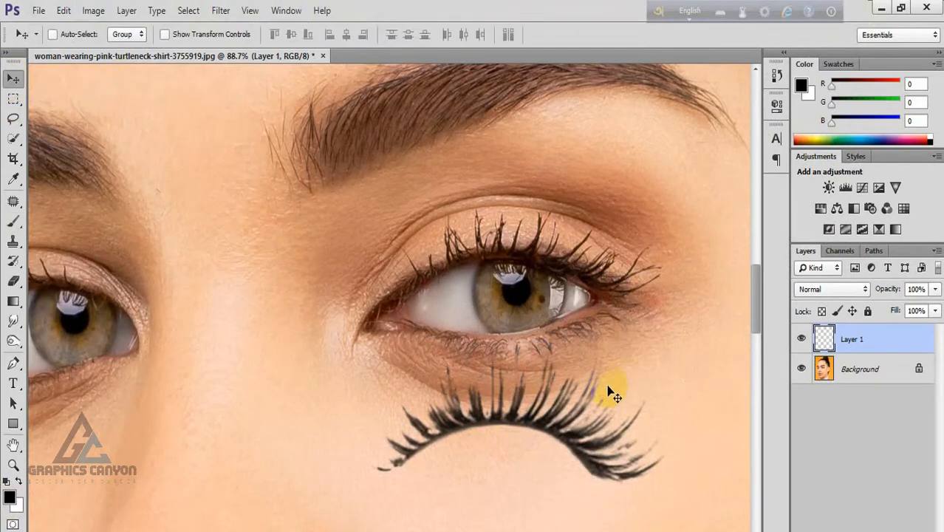
key("ctrl+t")
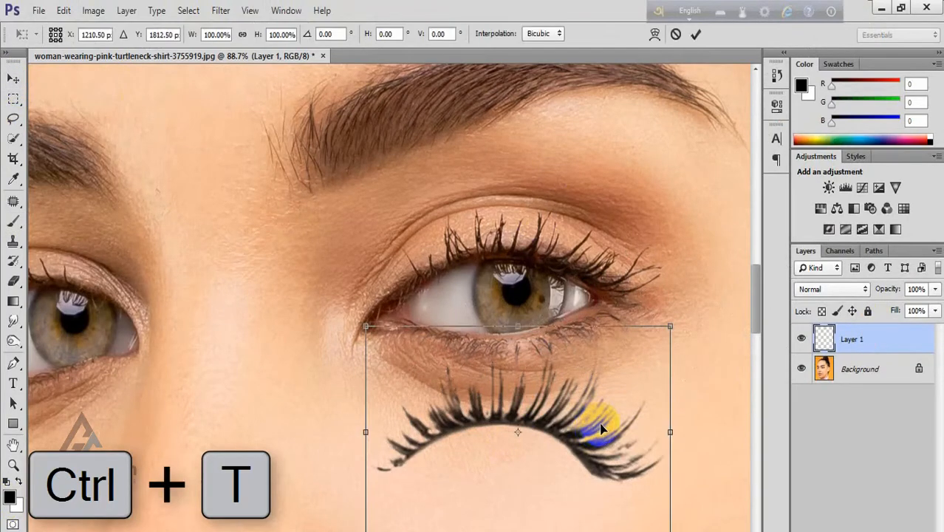
left_click_drag(582, 447, 545, 420)
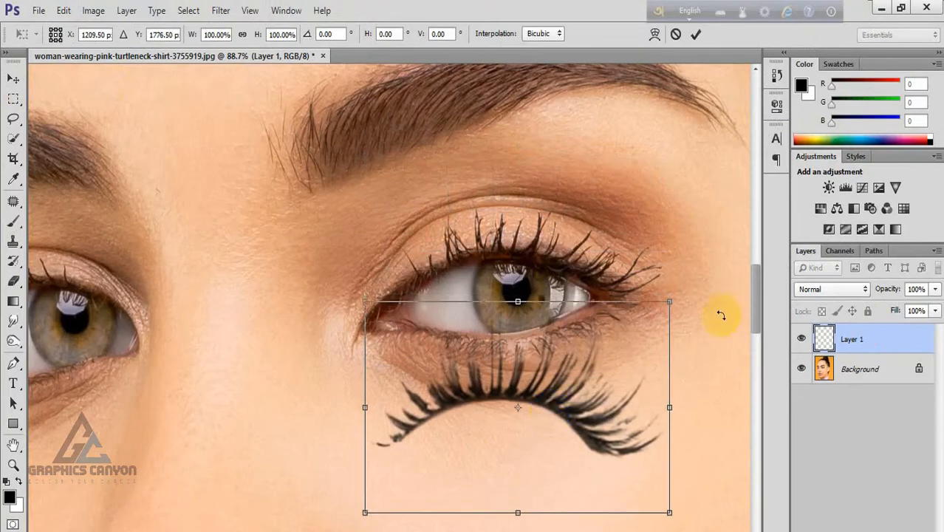
left_click_drag(710, 310, 675, 293)
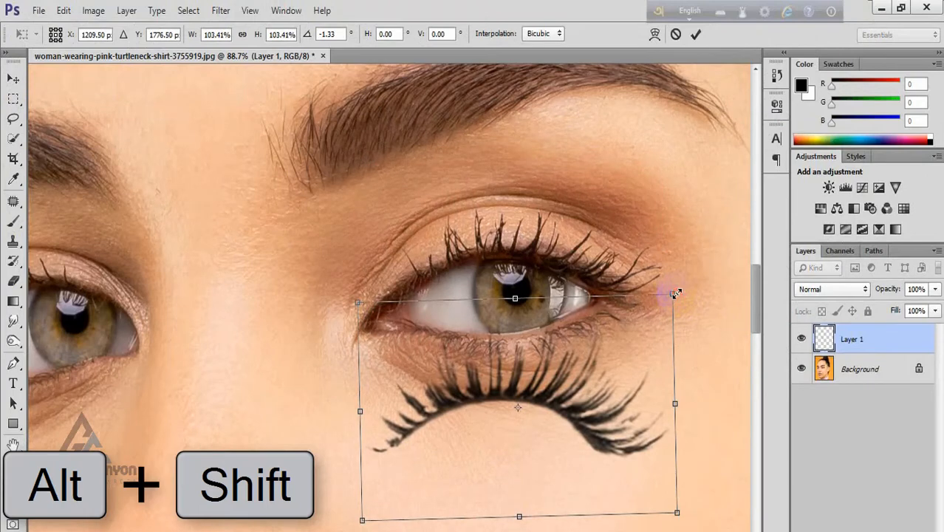
left_click(694, 35)
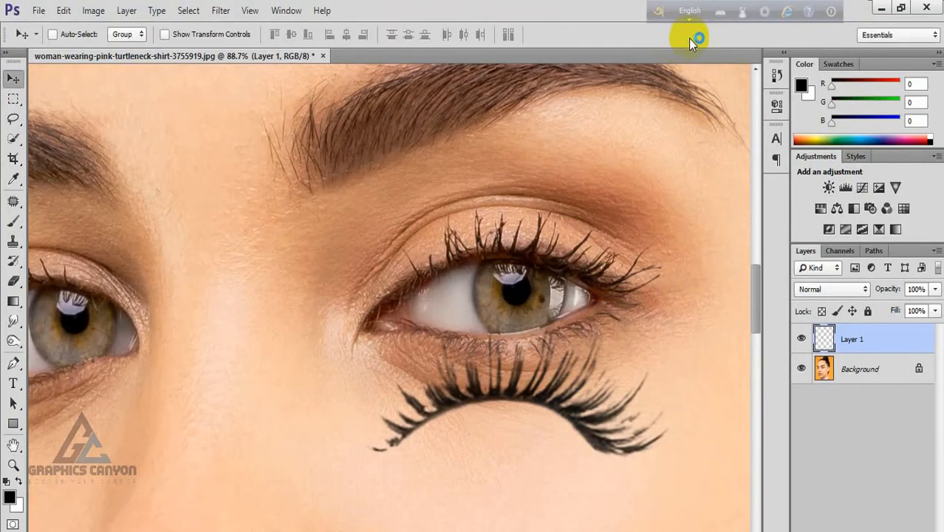
Move the eyelash onto the eye's upper lid and rotate it by about -6.44° to follow the lash line.
left_click_drag(530, 393, 519, 223)
left_click(522, 277)
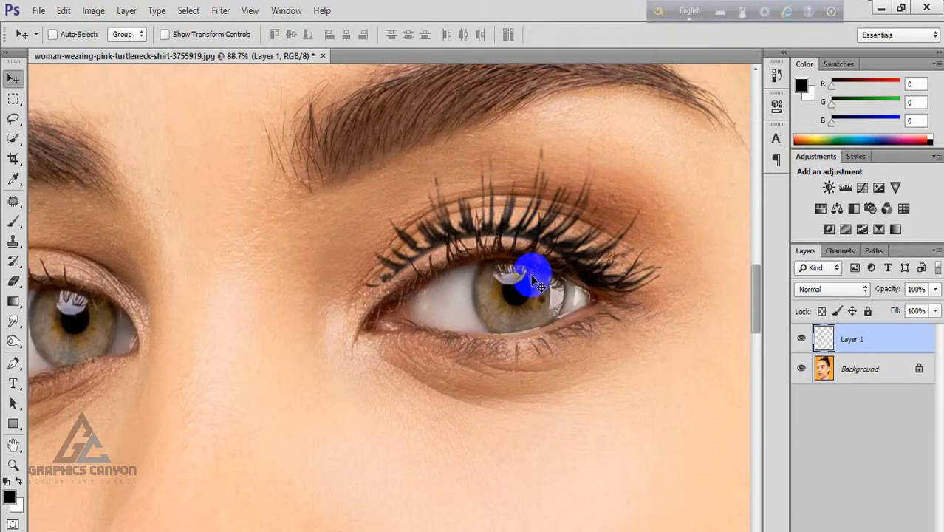
key("ctrl+t")
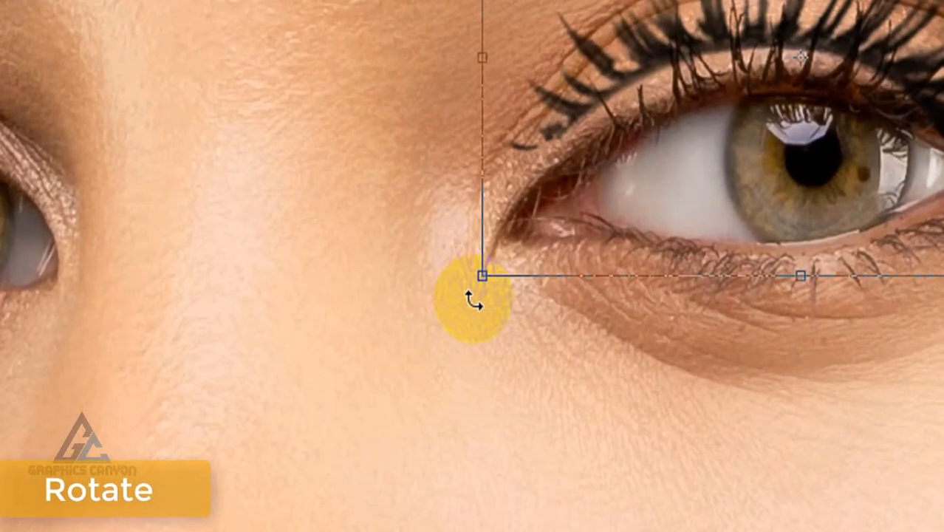
left_click_drag(474, 304, 494, 345)
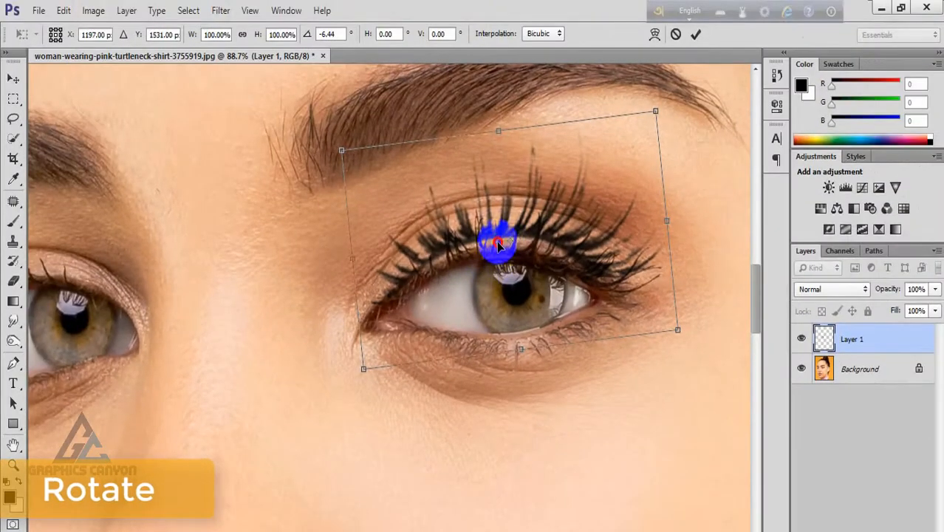
left_click_drag(779, 60, 779, 82)
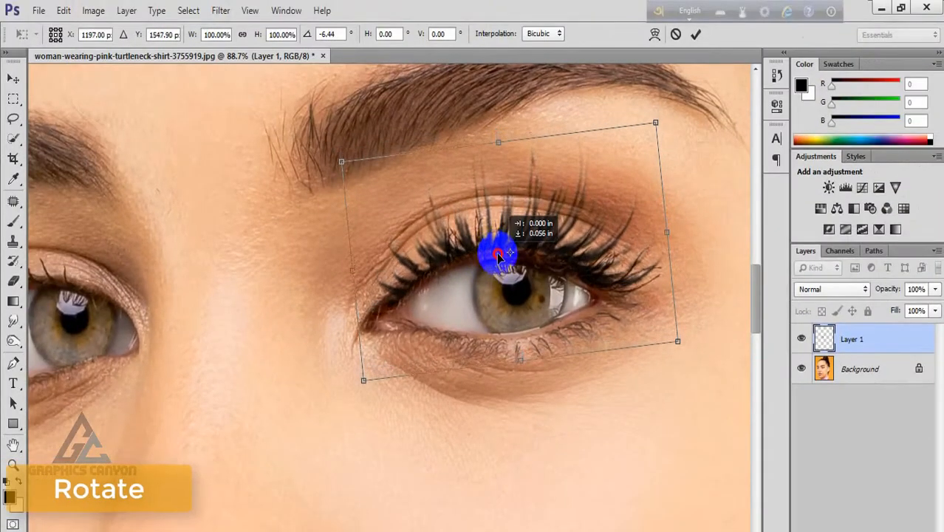
left_click_drag(499, 254, 499, 255)
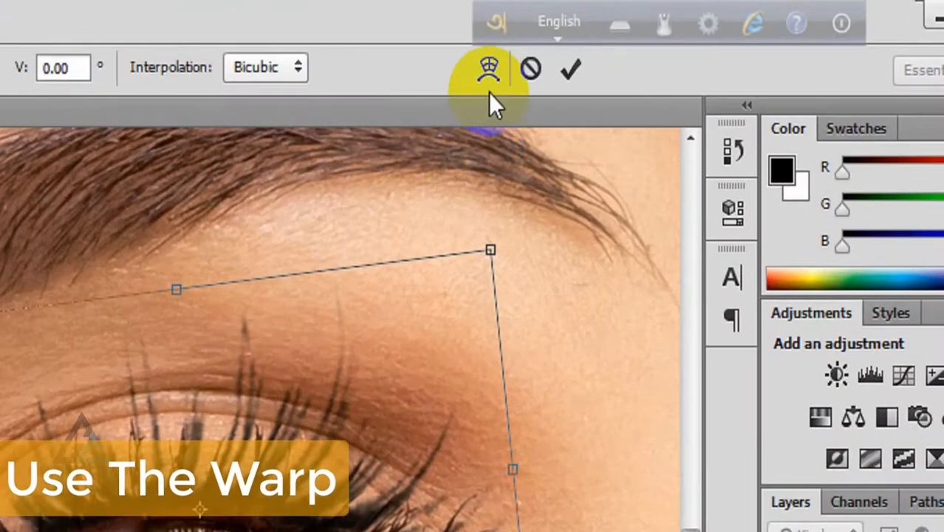
Warp the eyelash so its inner corner, middle and outer end follow the curve of the upper eyelid.
left_click(655, 36)
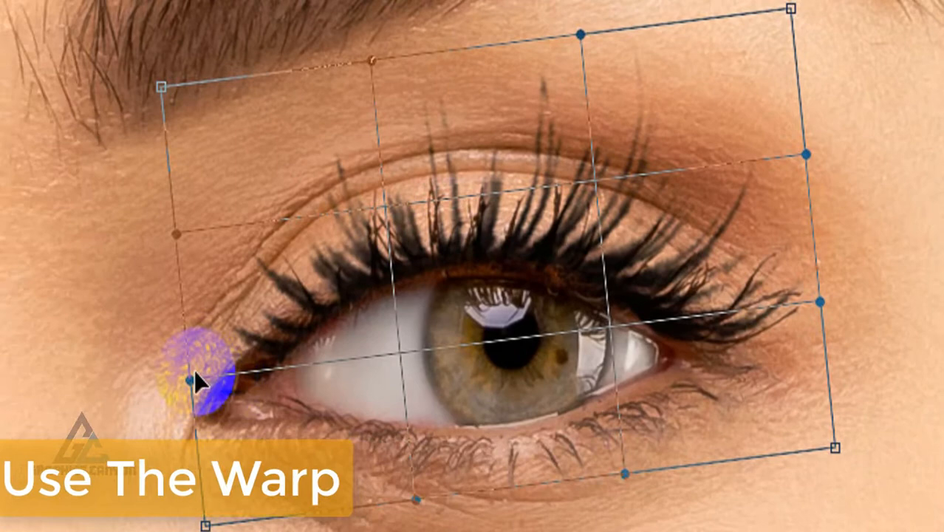
left_click_drag(195, 370, 164, 348)
left_click_drag(231, 348, 230, 362)
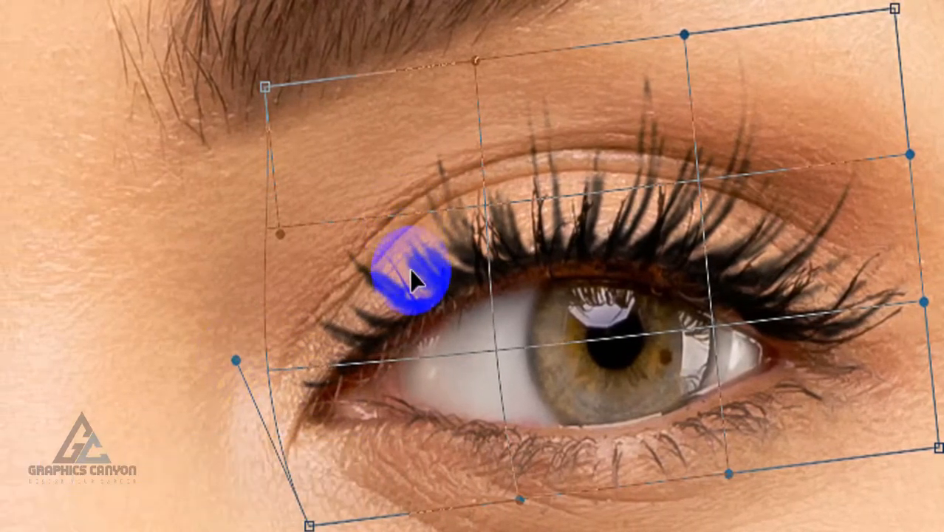
left_click(436, 306)
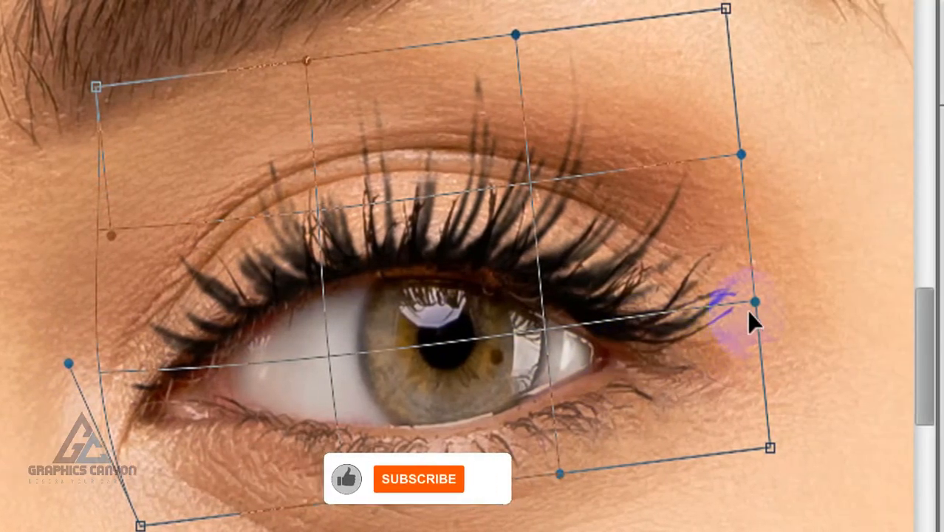
left_click(907, 309)
left_click_drag(708, 310, 734, 304)
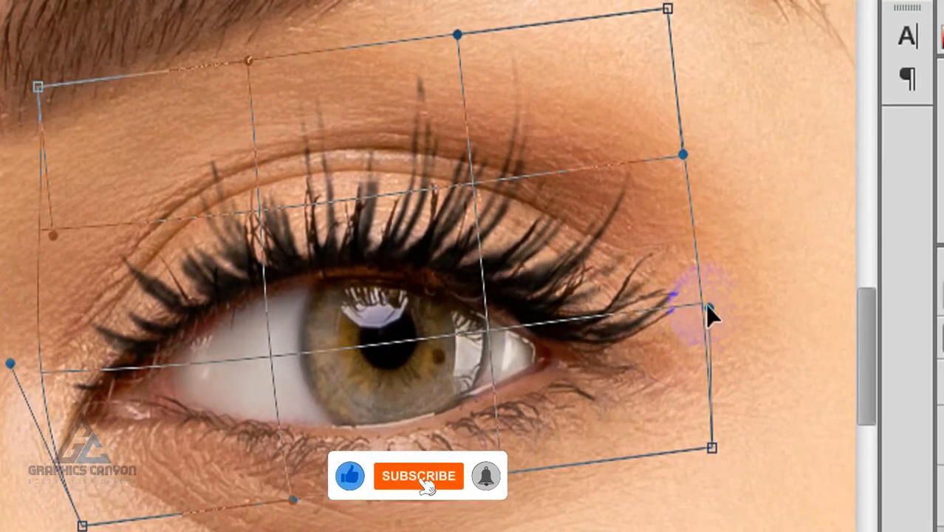
left_click_drag(379, 276, 352, 263)
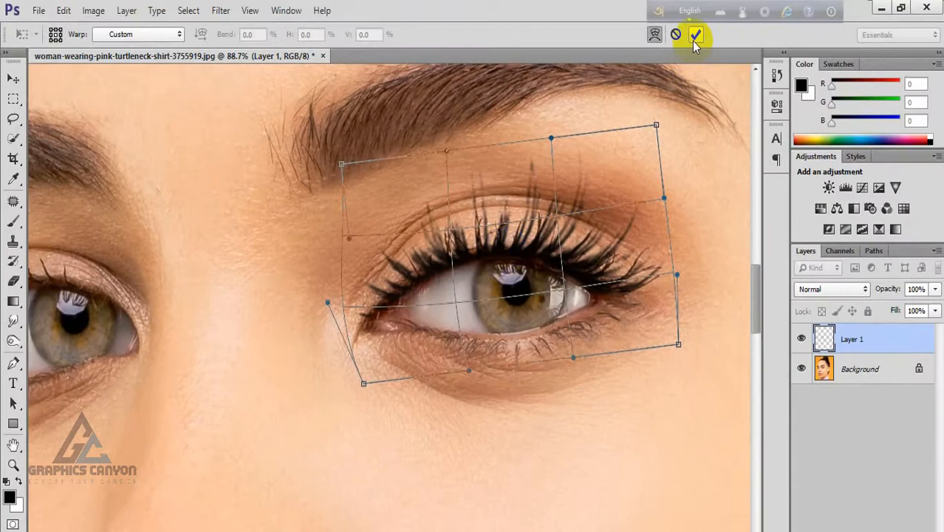
left_click(695, 37)
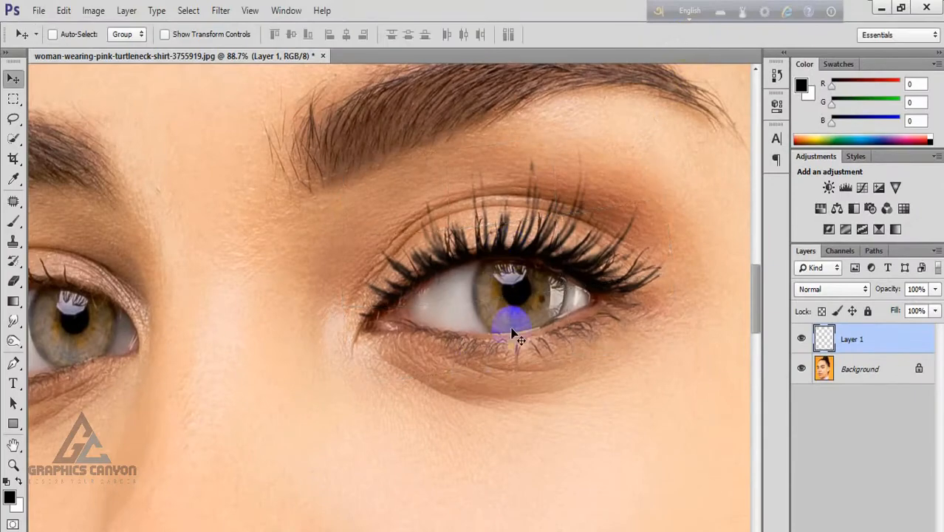
Duplicate Layer 1 and move the copied eyelash onto the nose area beside the other eye.
scroll(455, 392, "down", 4)
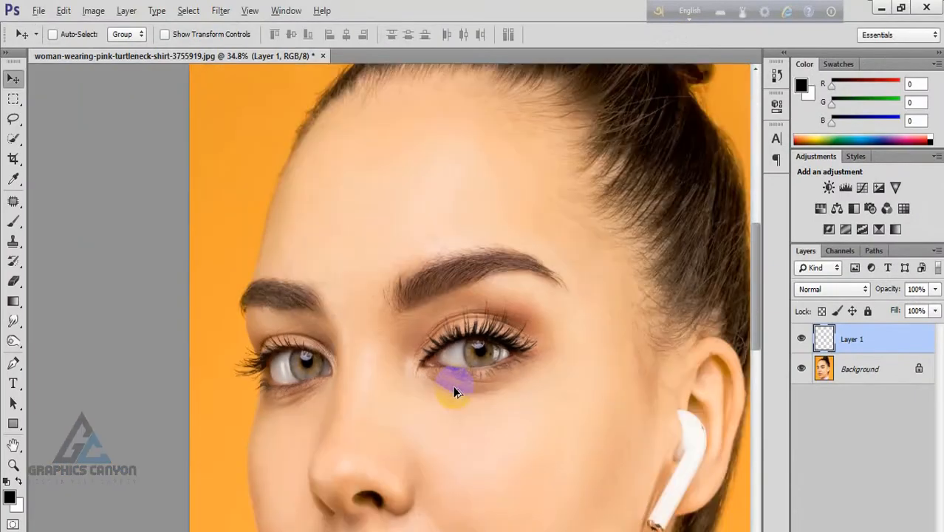
scroll(455, 392, "up", 4)
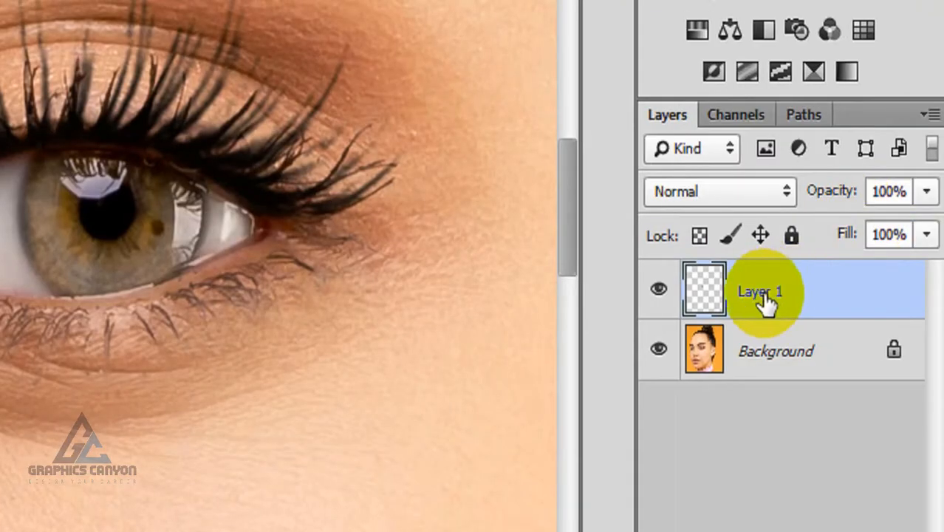
key("ctrl+j")
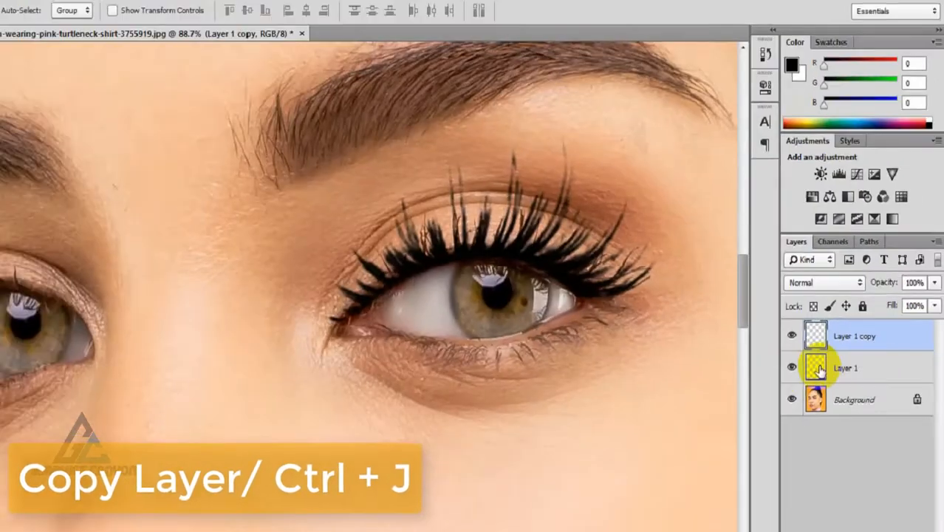
left_click_drag(529, 238, 229, 274)
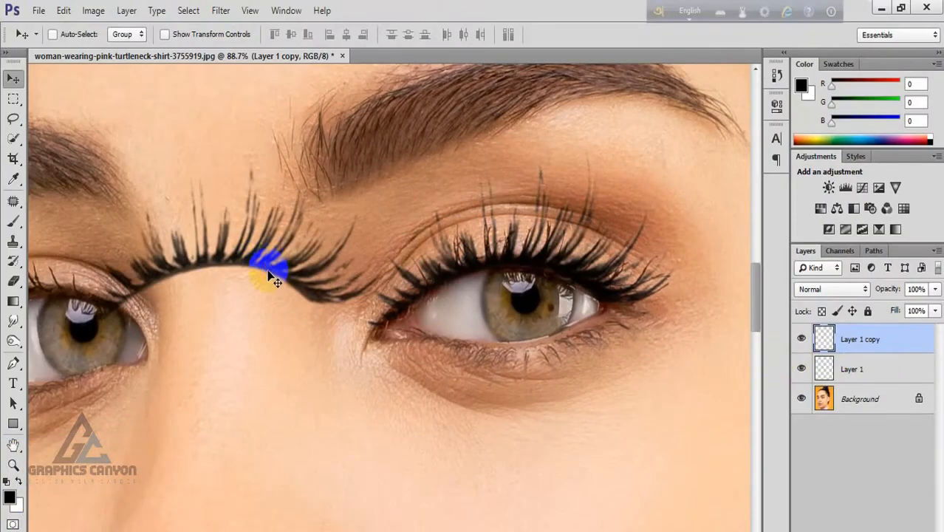
left_click_drag(235, 323, 468, 323)
left_click_drag(464, 245, 474, 362)
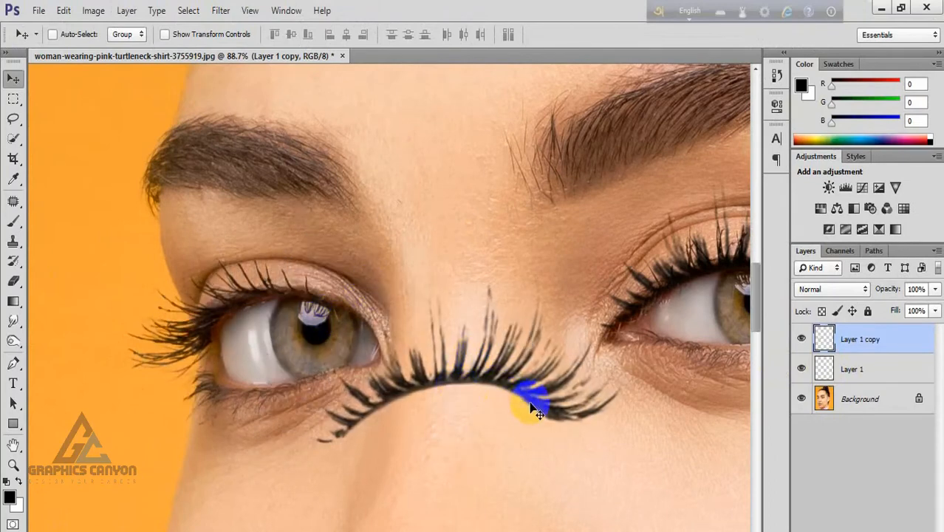
Flip the copied eyelash horizontally, scale it down to about 79% and position it at the smaller eye's inner corner.
key("ctrl+t")
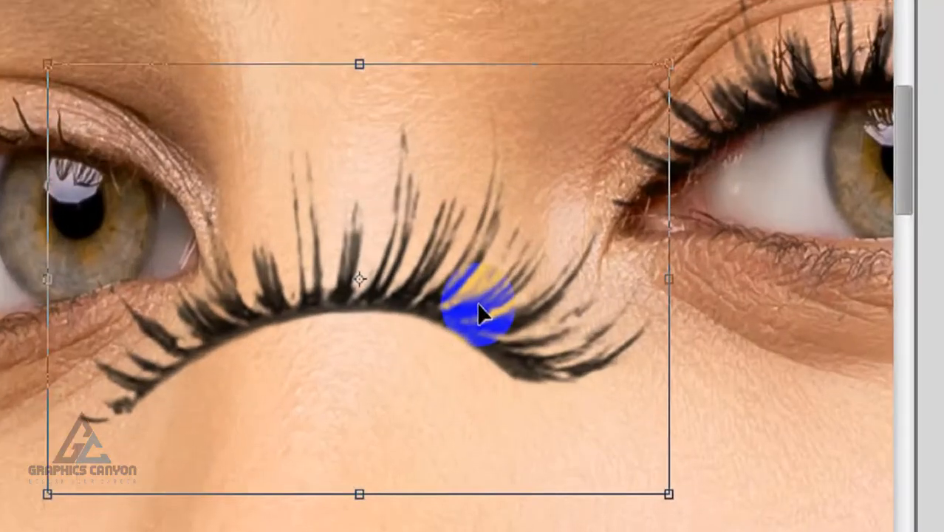
right_click(528, 378)
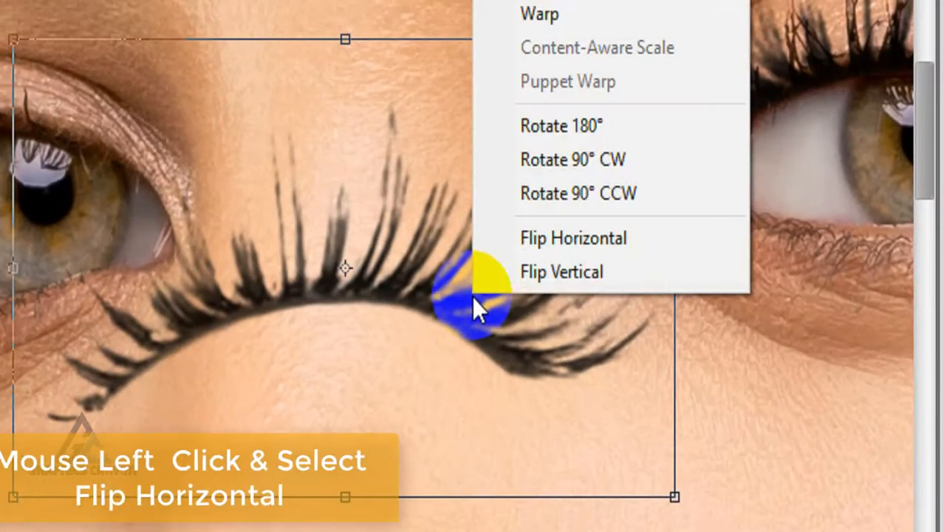
left_click(629, 249)
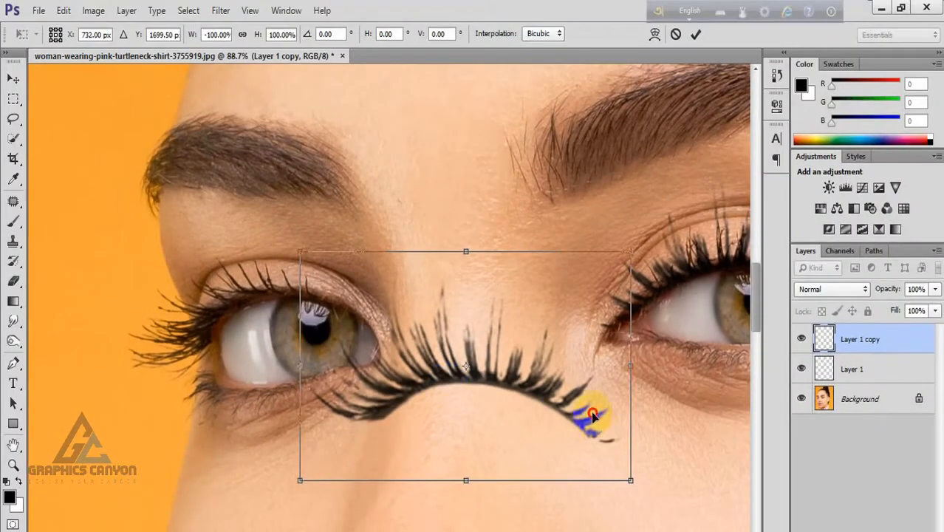
left_click_drag(594, 416, 518, 359)
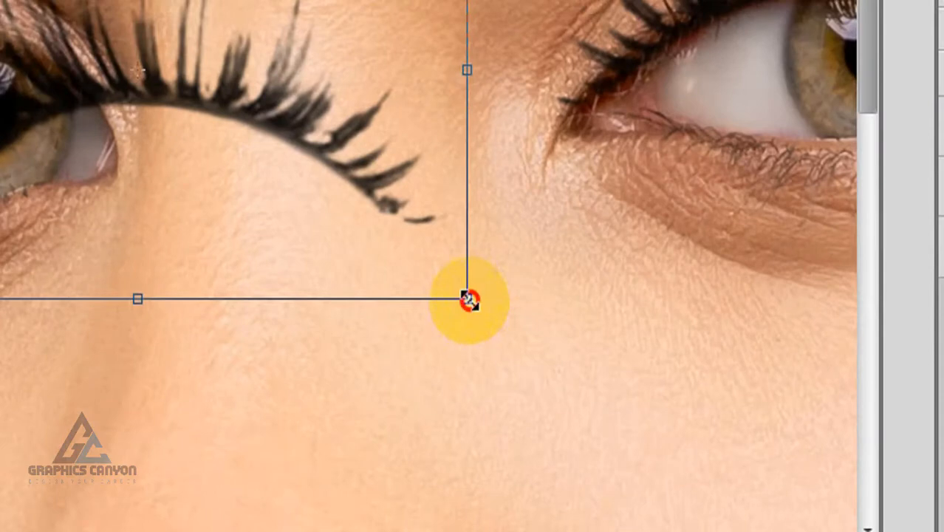
left_click_drag(468, 300, 416, 222)
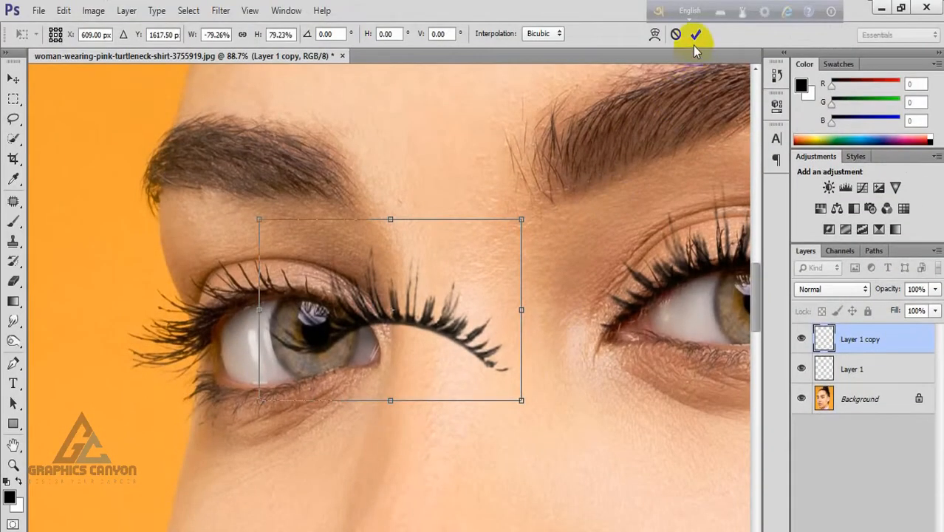
left_click(695, 36)
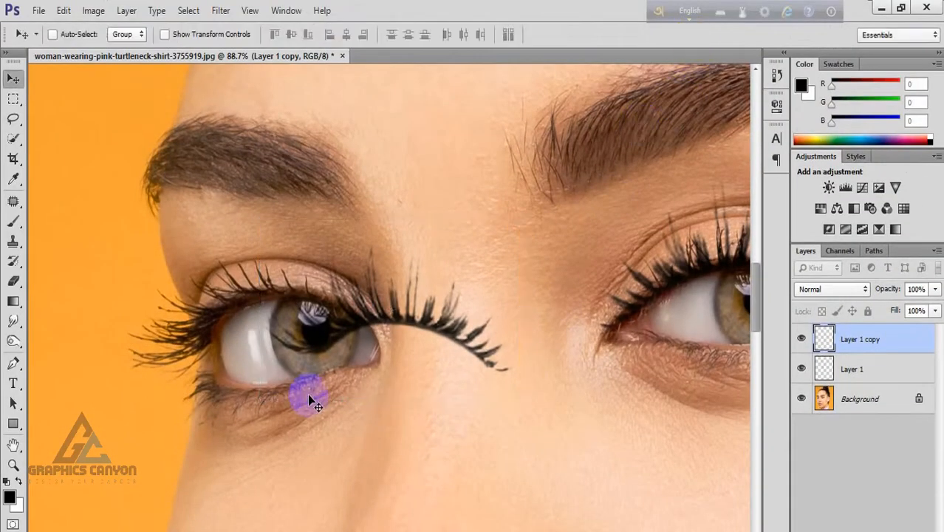
Move the flipped eyelash onto the upper lid of the smaller eye.
scroll(369, 374, "up", 5)
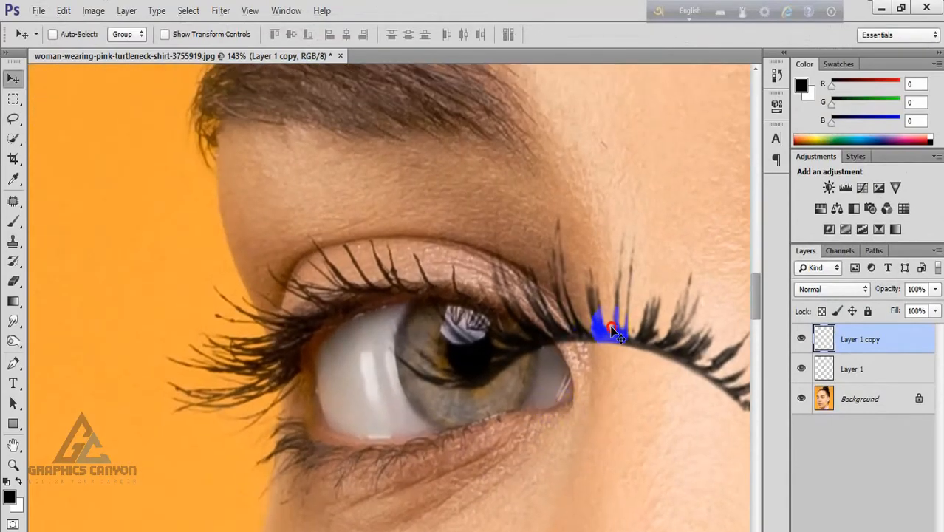
left_click_drag(612, 330, 410, 303)
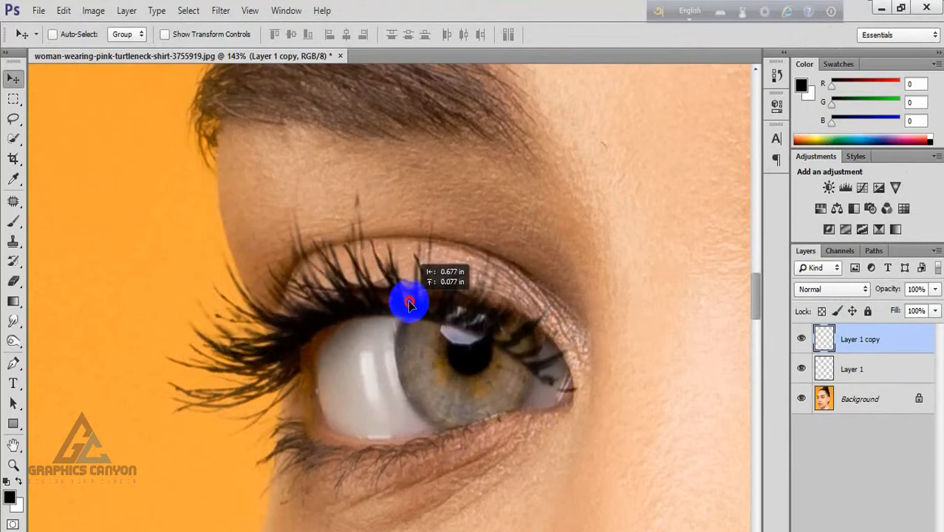
left_click_drag(521, 362, 555, 402)
Transform the flipped eyelash to about 99% scale and -16.48° rotation, aligning it with the smaller eye's upper lash line.
key("ctrl+t")
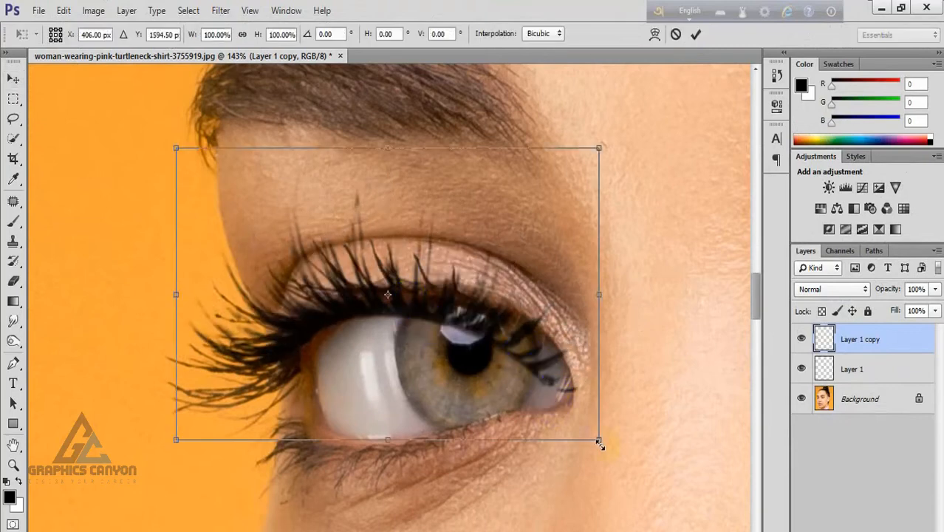
left_click_drag(604, 442, 626, 461)
left_click_drag(660, 435, 667, 379)
left_click_drag(502, 340, 475, 303)
left_click_drag(653, 391, 625, 376)
mouse_move(345, 319)
left_mouse_down()
mouse_move(337, 301)
mouse_move(339, 320)
left_mouse_up()
left_click_drag(619, 387, 645, 355)
left_click_drag(499, 333, 470, 336)
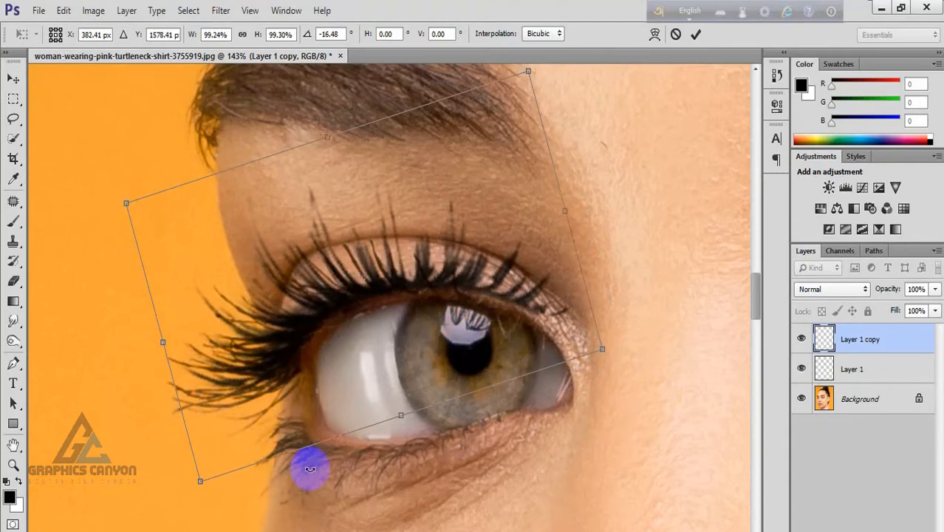
Warp the middle of the flipped eyelash slightly so it follows the curve of the smaller eye's upper lid.
left_click(655, 35)
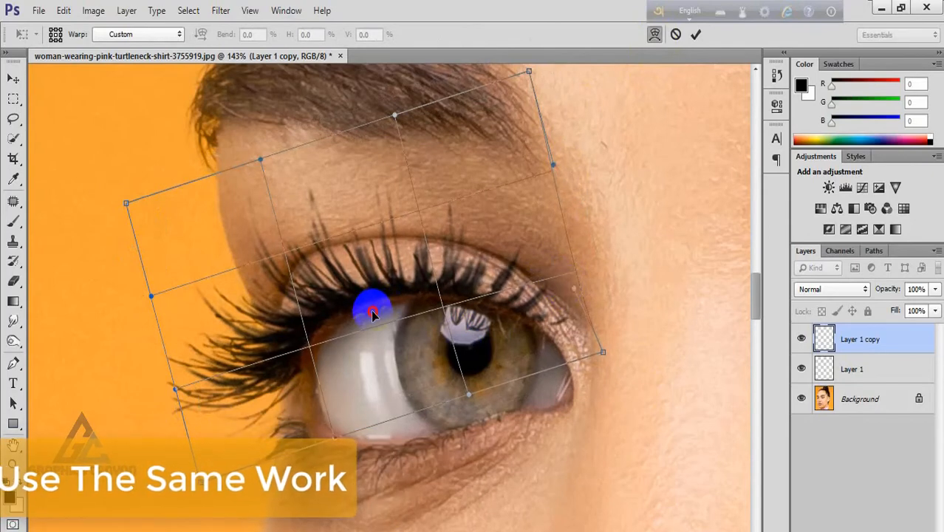
left_click_drag(371, 310, 382, 306)
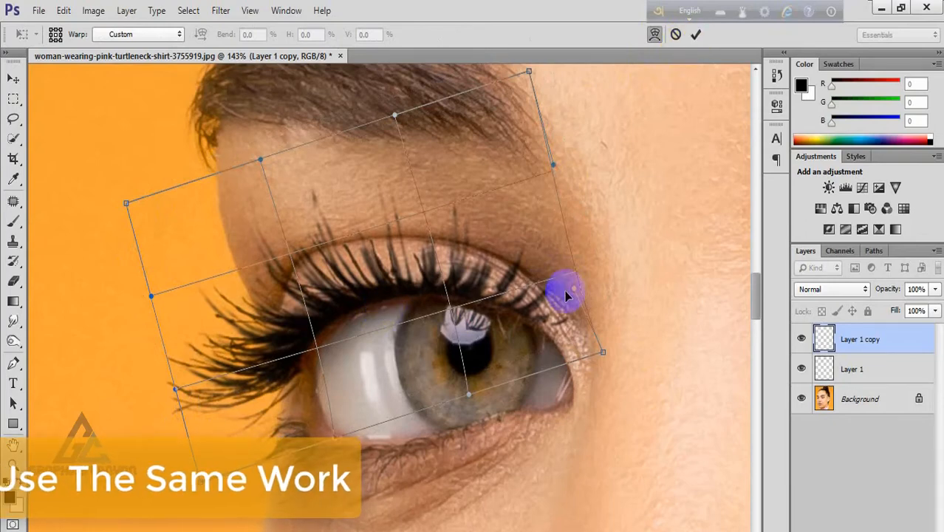
left_click(695, 35)
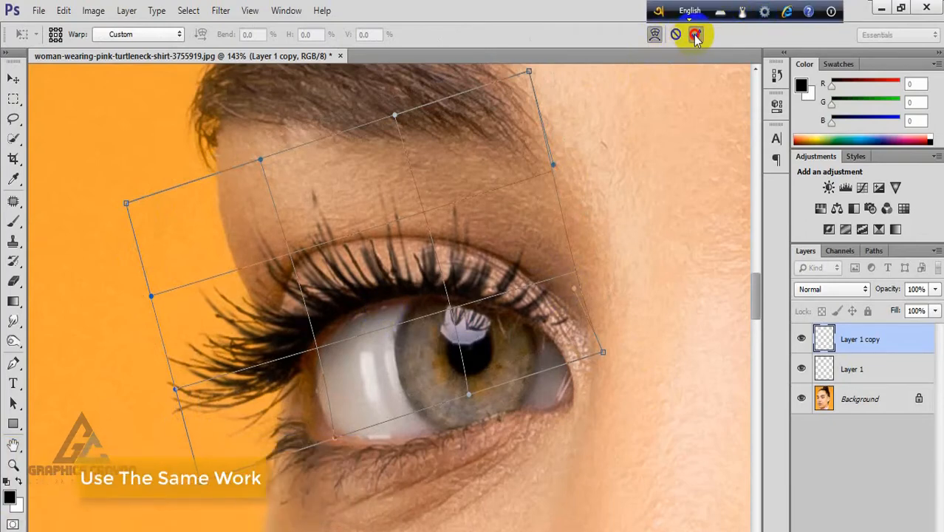
Apply a Gaussian Blur with a 1.5-pixel radius to the eyelash on Layer 1 copy.
scroll(595, 258, "down", 4)
scroll(591, 273, "down", 2)
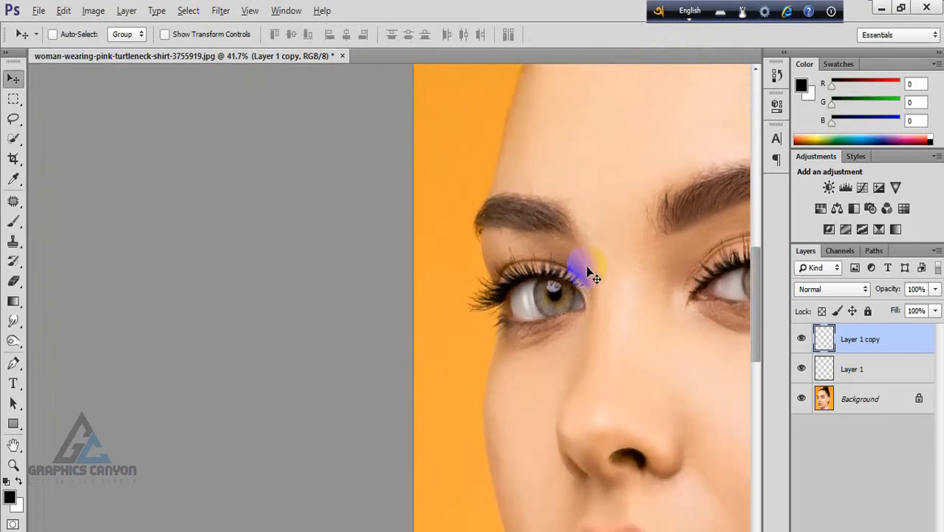
left_click_drag(625, 287, 444, 287)
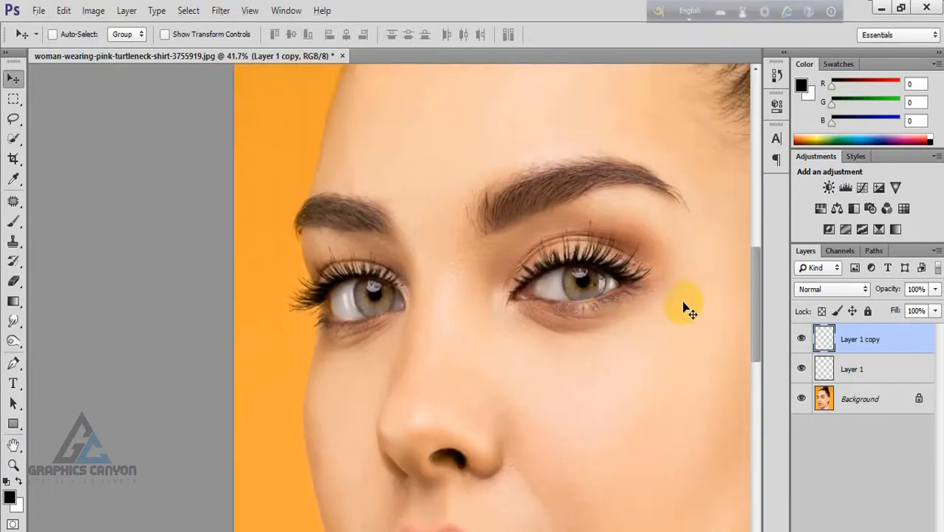
scroll(687, 311, "up", 1)
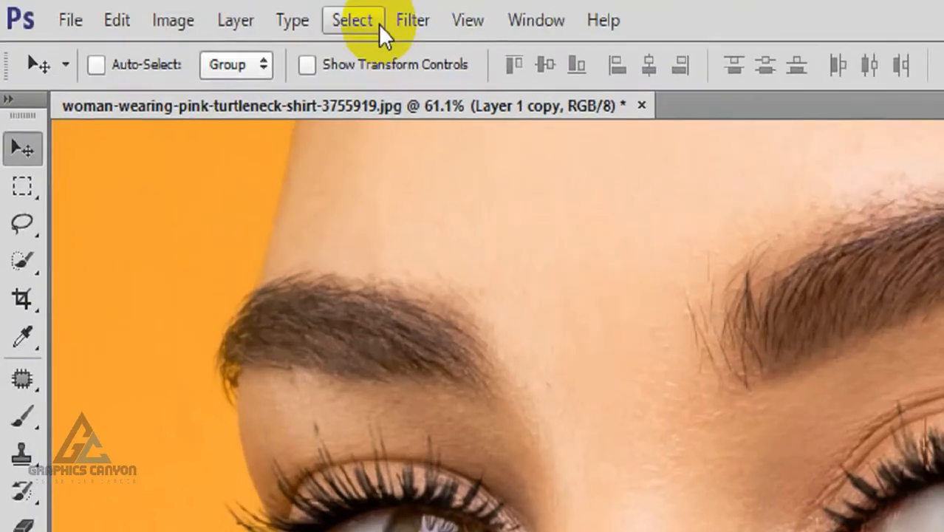
left_click(220, 10)
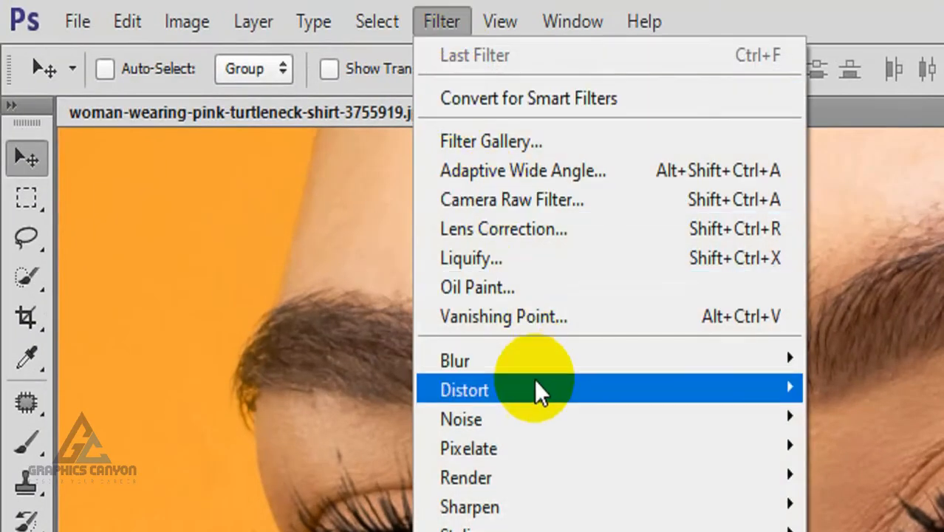
mouse_move(535, 362)
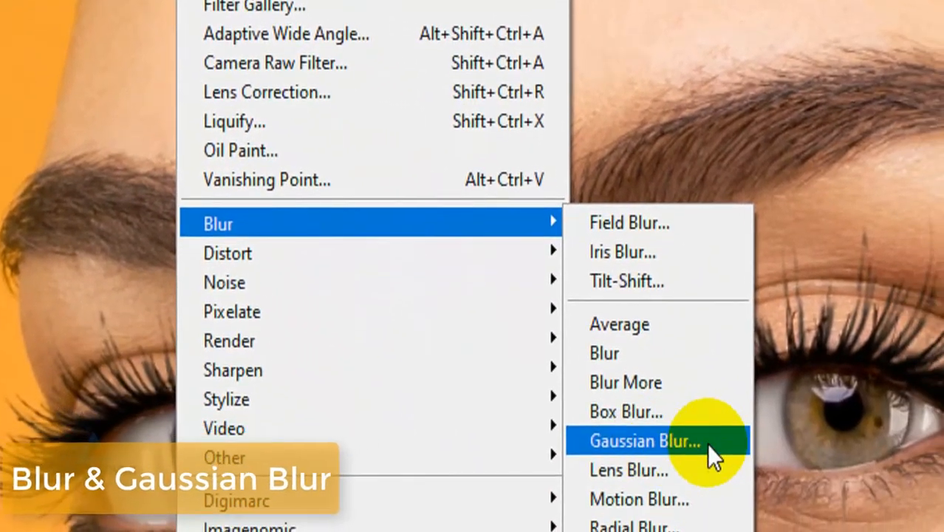
left_click(688, 449)
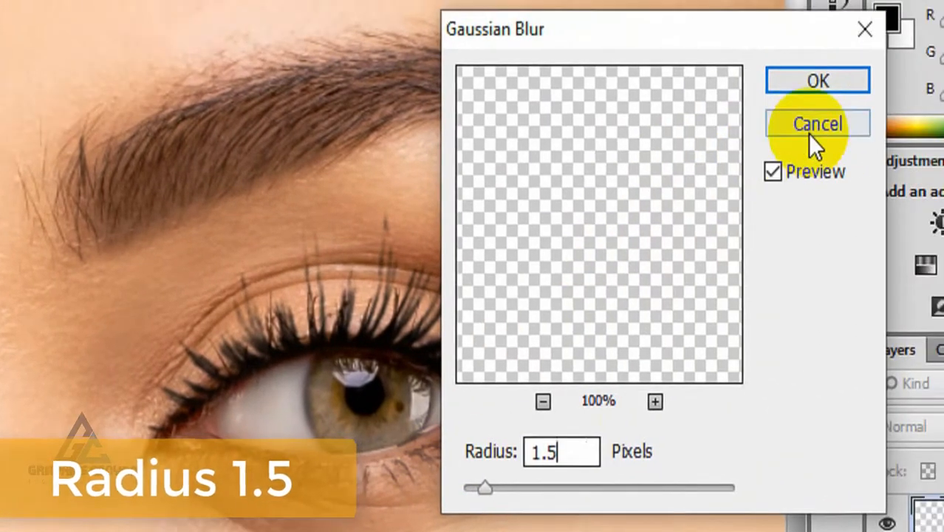
left_click(732, 128)
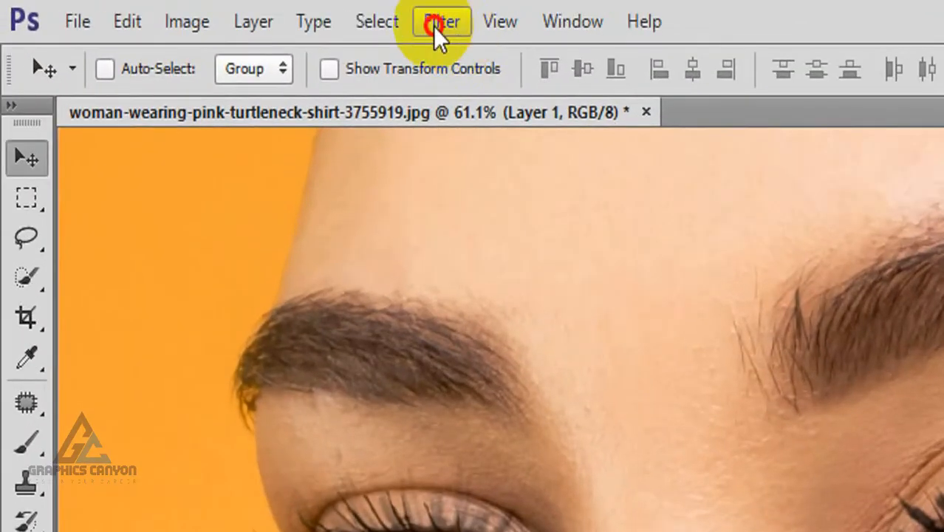
Apply a Gaussian Blur with a 1.5-pixel radius to the larger eye's eyelash on Layer 1.
left_click(220, 11)
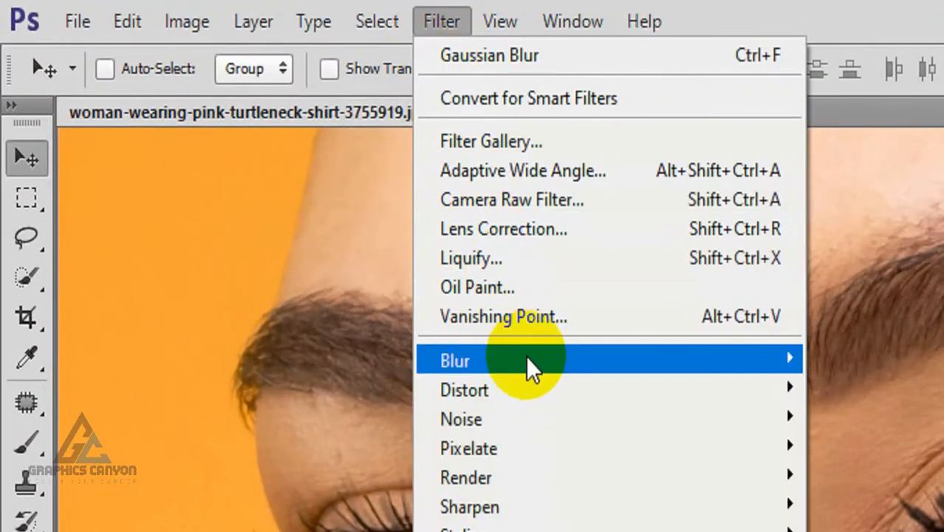
mouse_move(528, 363)
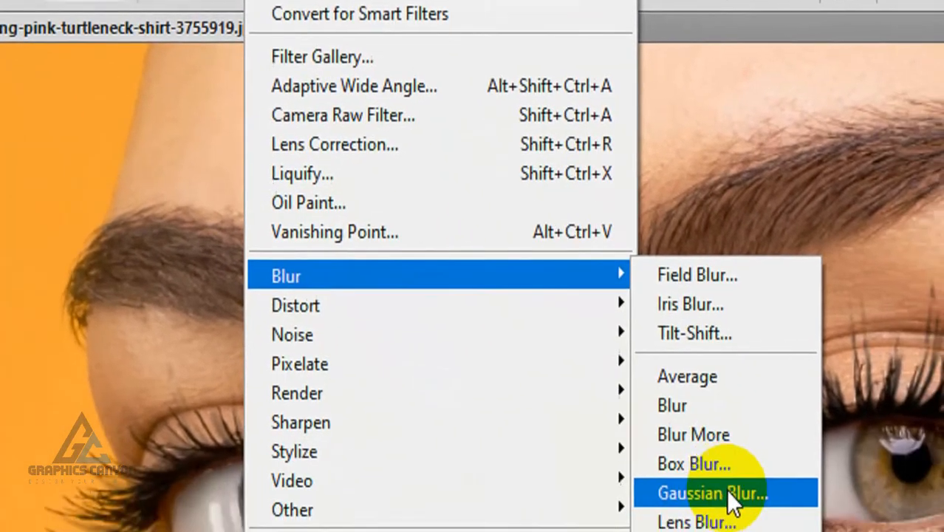
left_click(739, 494)
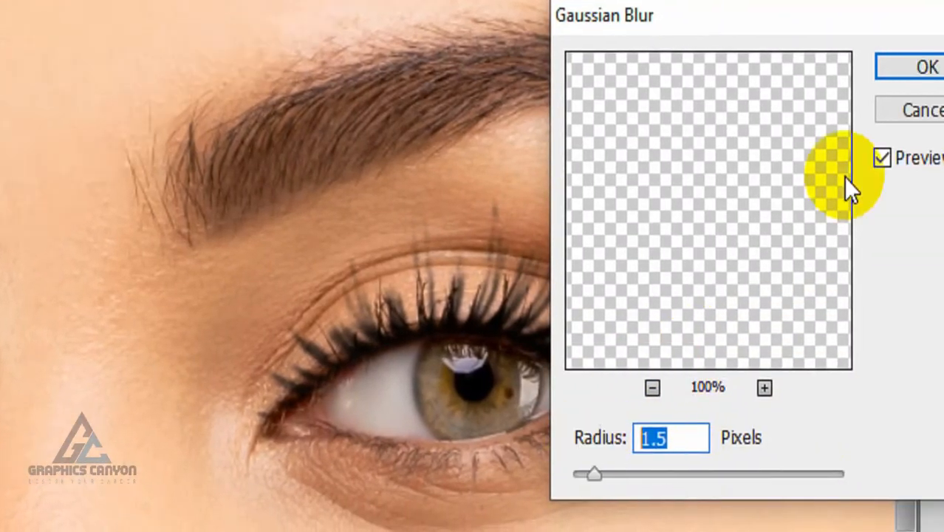
left_click(917, 67)
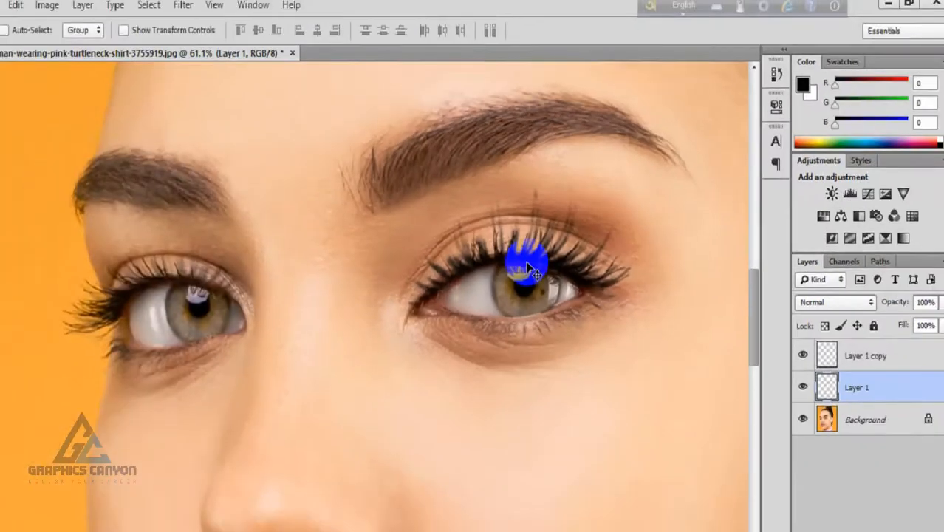
Toggle the eyelash layer visibility to compare before and after, and inspect the finished lashes on both eyes.
left_click(791, 355)
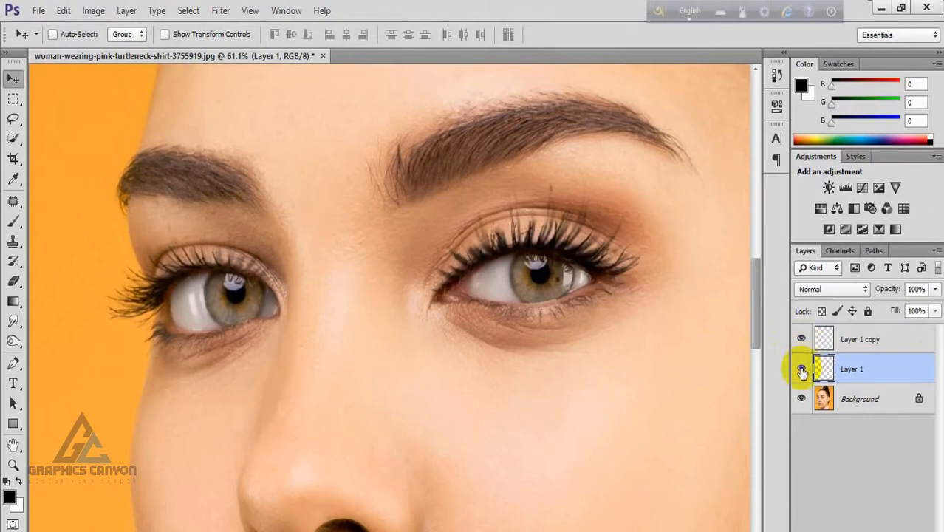
scroll(523, 413, "down", 5)
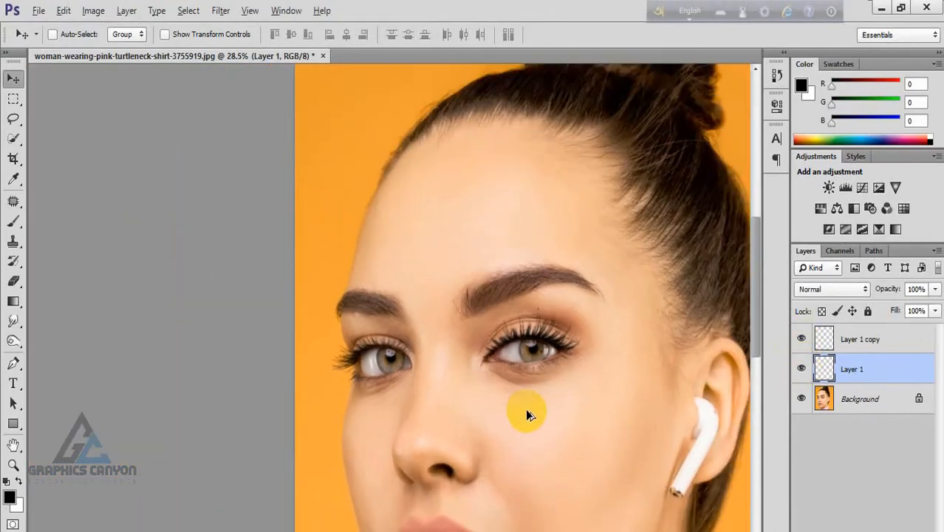
scroll(525, 403, "up", 4)
scroll(553, 315, "up", 5)
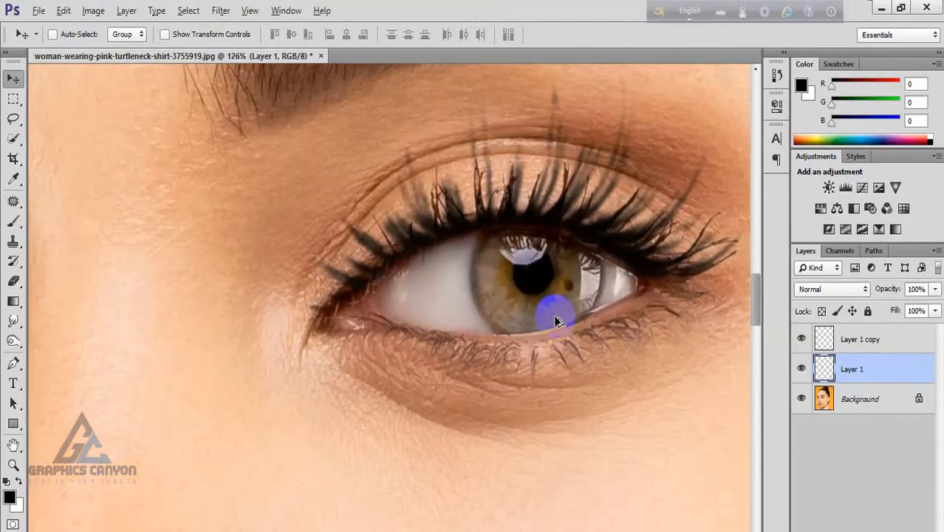
scroll(611, 382, "down", 4)
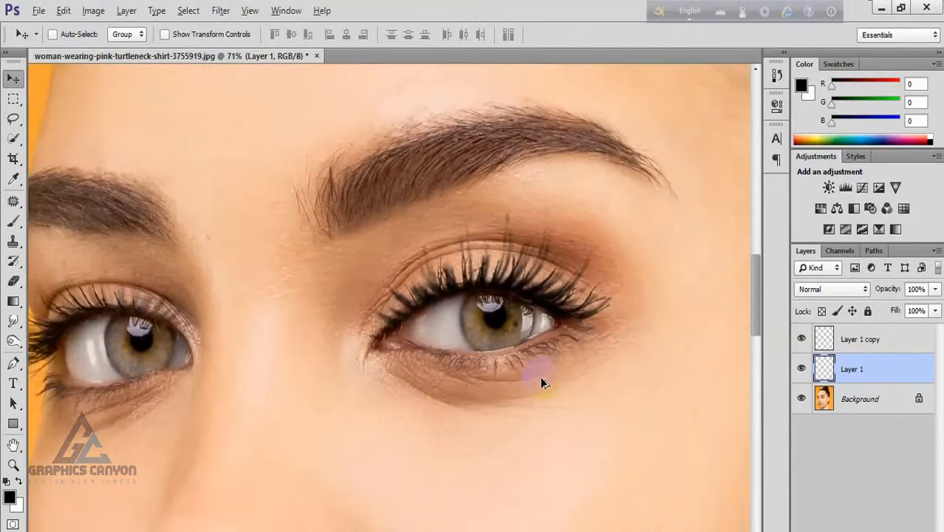